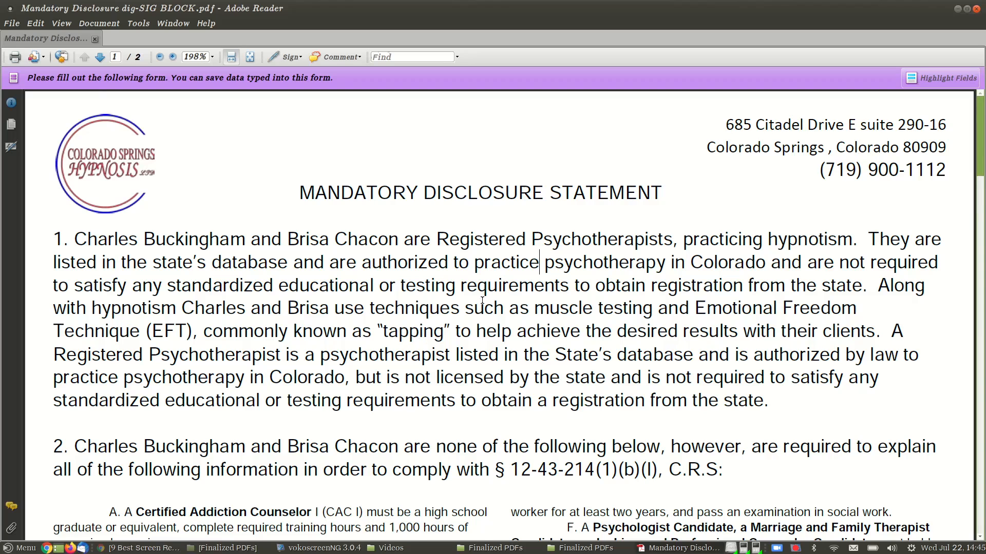
# Step: Scroll down to the blank client name, signature and date fields on page 2
pyautogui.scroll(-10, 483, 300)
pyautogui.scroll(-20, 480, 317)
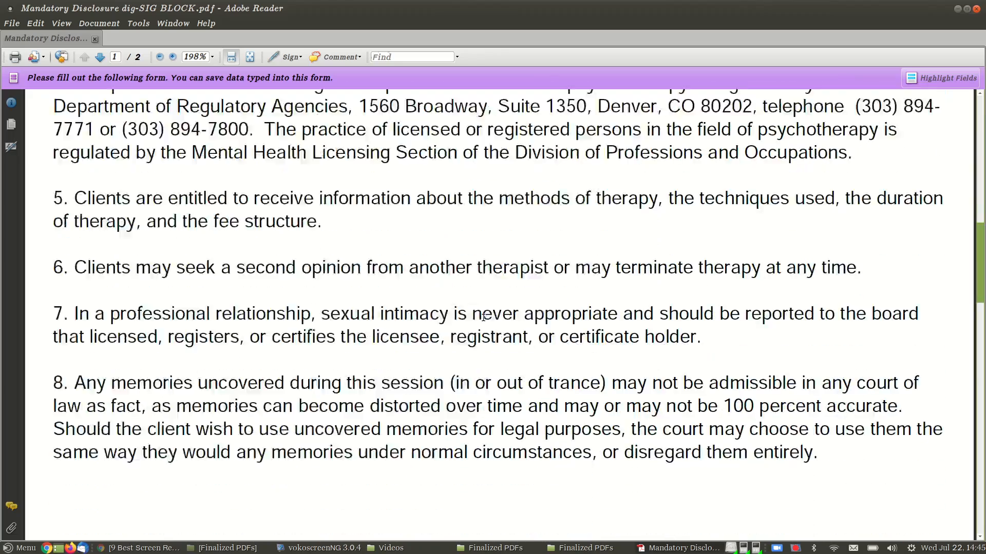
pyautogui.scroll(-10, 500, 313)
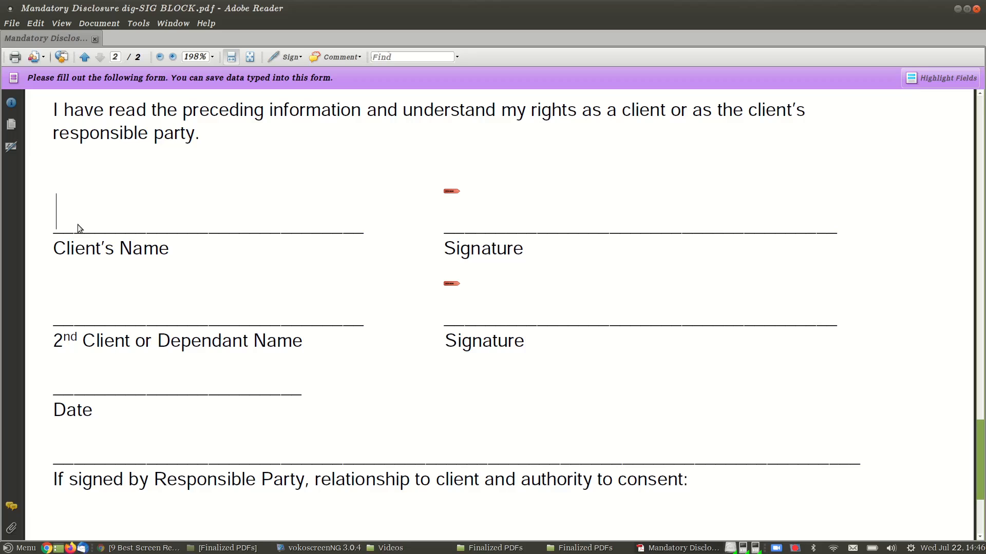
# Step: Enter the client's name and type 01 Jan 2020 in the Date field
pyautogui.write('Jon Smith')
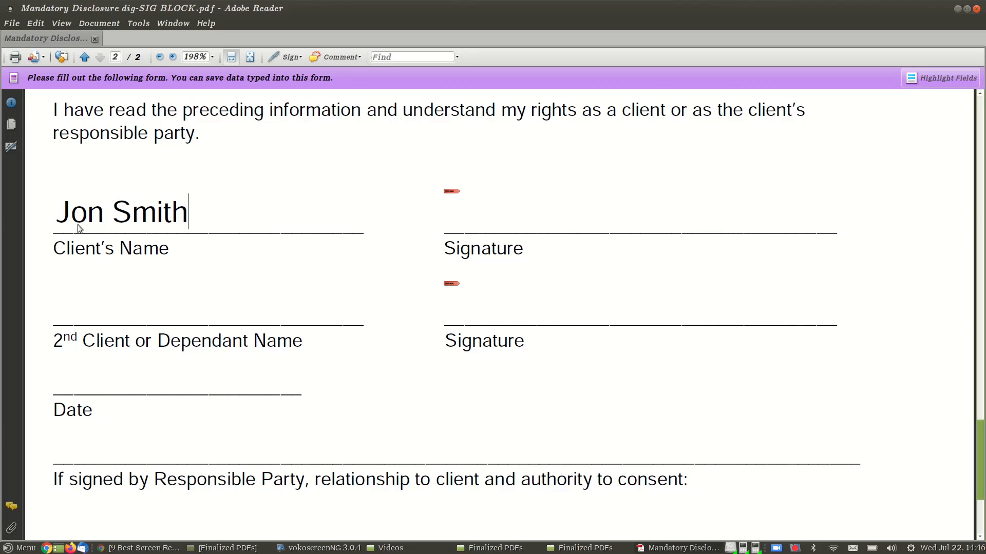
pyautogui.click(85, 388)
pyautogui.write('01 J')
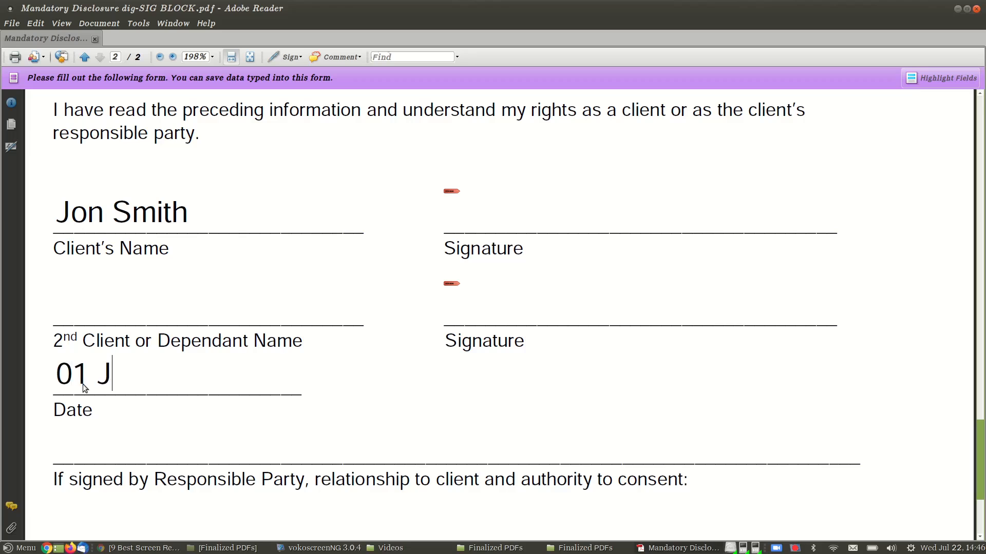
pyautogui.write('an 2020')
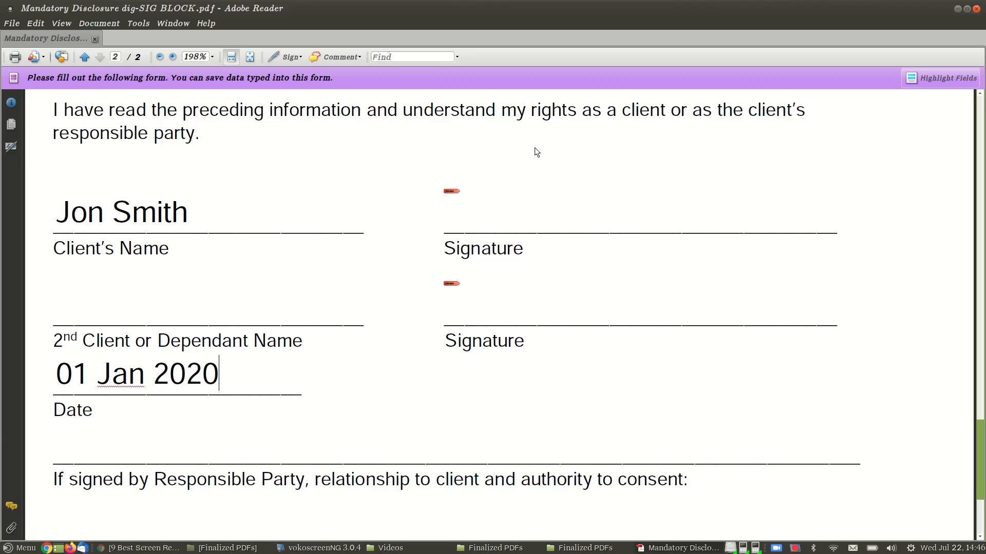
# Step: Choose Apply Ink Signature from the Document > Sign options
pyautogui.click(95, 24)
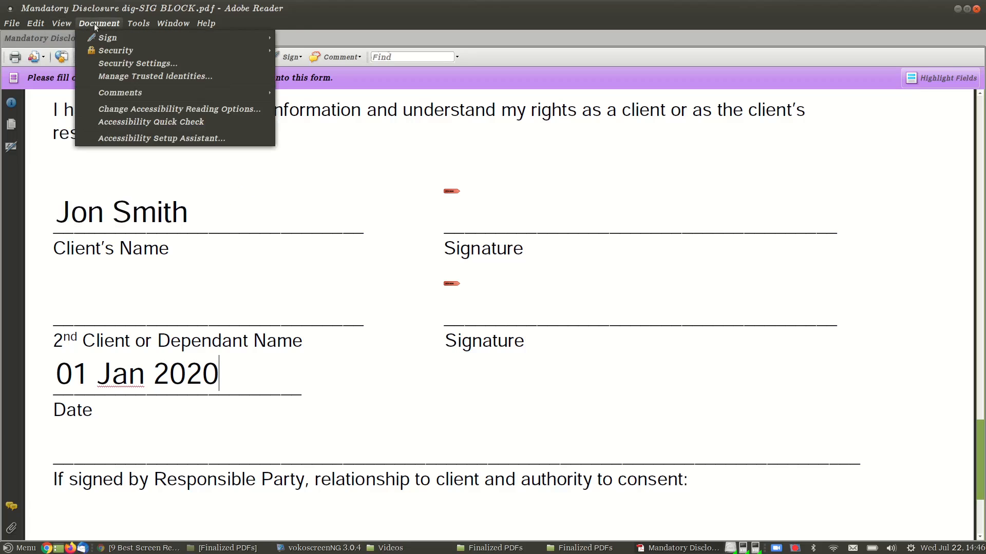
pyautogui.moveTo(104, 38)
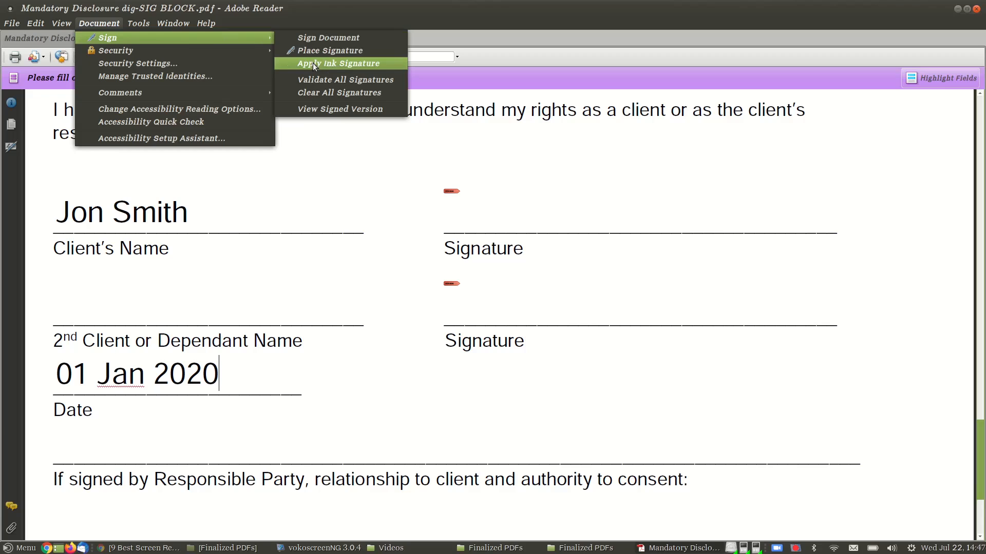
pyautogui.click(338, 180)
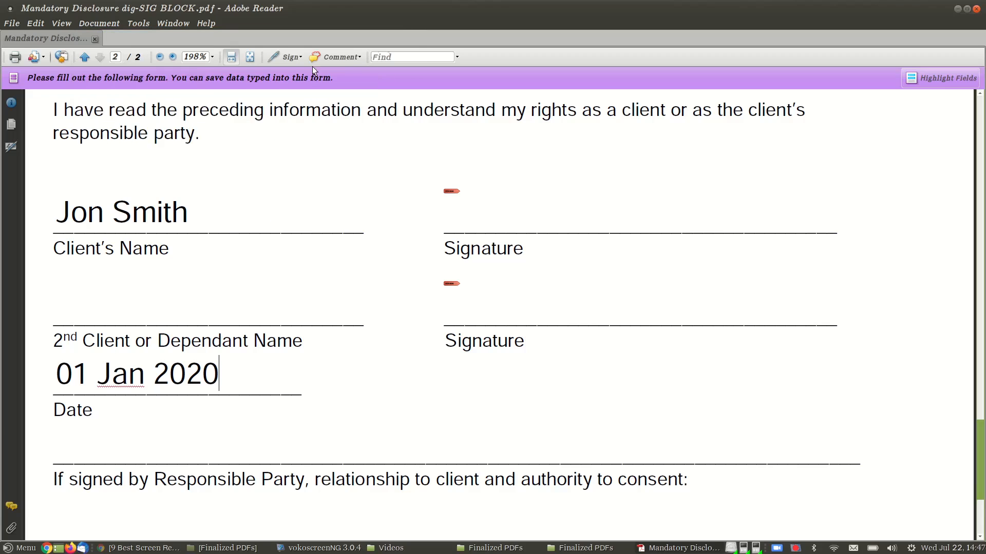
pyautogui.click(285, 57)
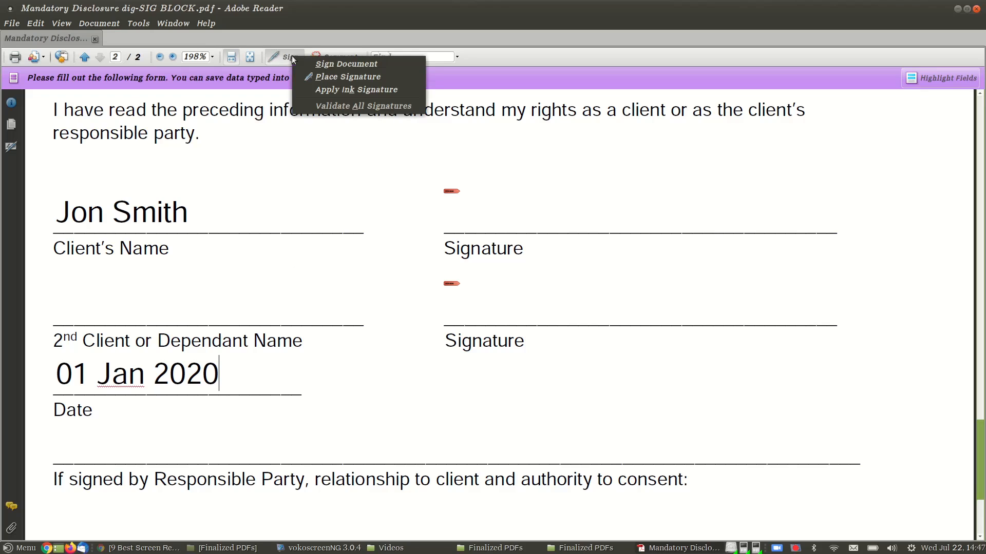
pyautogui.click(316, 91)
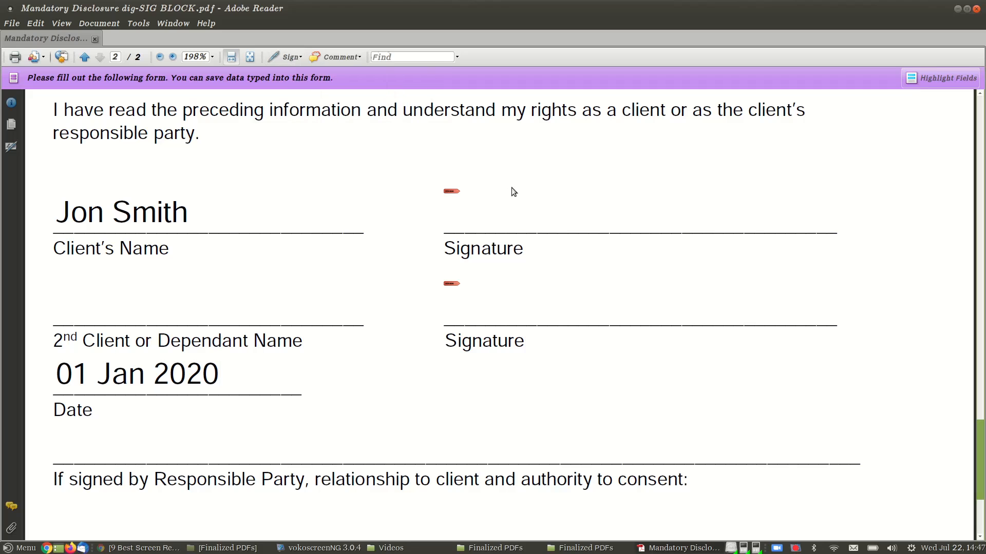
# Step: Draw ink signatures above the first and second Signature lines
pyautogui.moveTo(516, 189)
pyautogui.mouseDown()
pyautogui.moveTo(508, 179)
pyautogui.moveTo(597, 207)
pyautogui.moveTo(827, 241)
pyautogui.mouseUp()
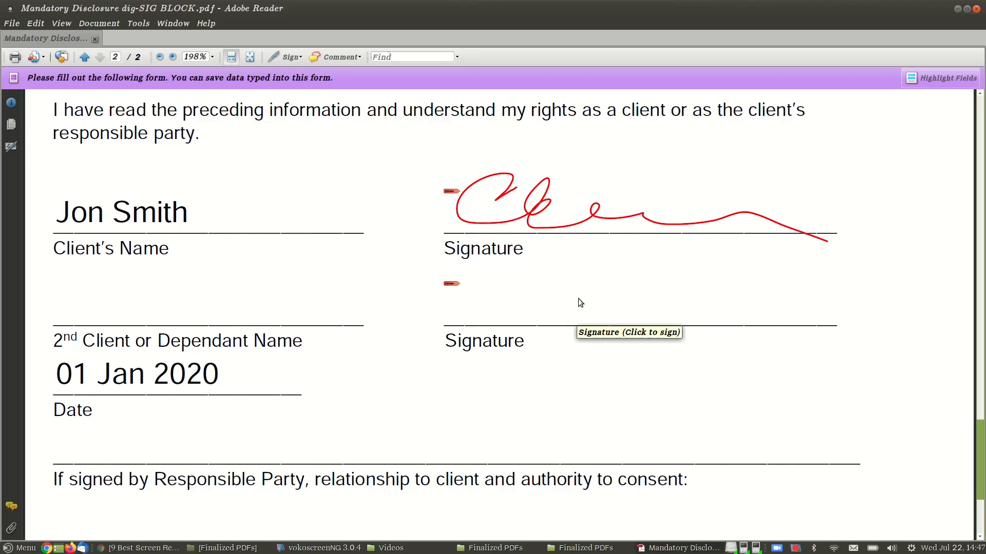
pyautogui.moveTo(512, 292)
pyautogui.mouseDown()
pyautogui.moveTo(537, 247)
pyautogui.moveTo(593, 277)
pyautogui.moveTo(759, 303)
pyautogui.mouseUp()
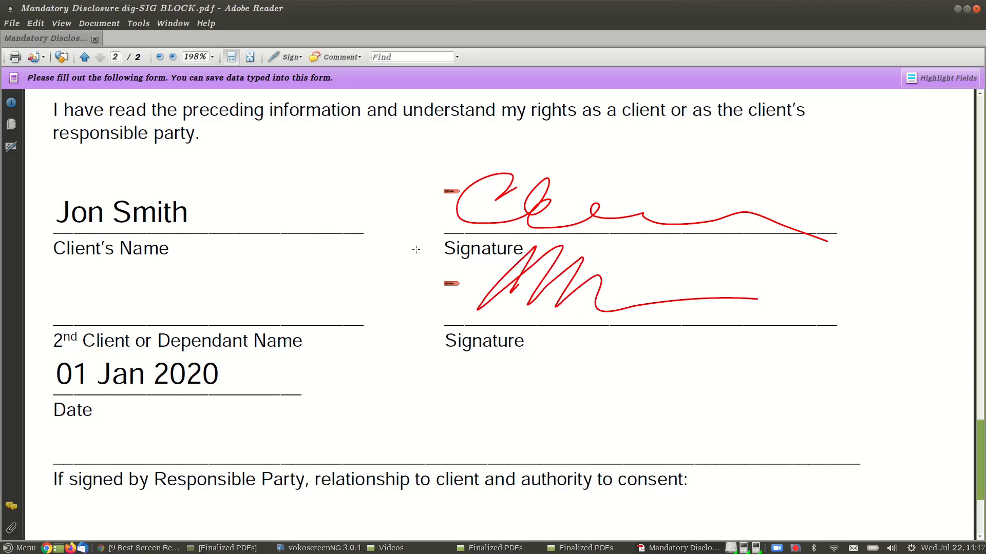
# Step: Save a copy of the form, then re-enter the client's name and 01 Jan 2020
pyautogui.click(11, 23)
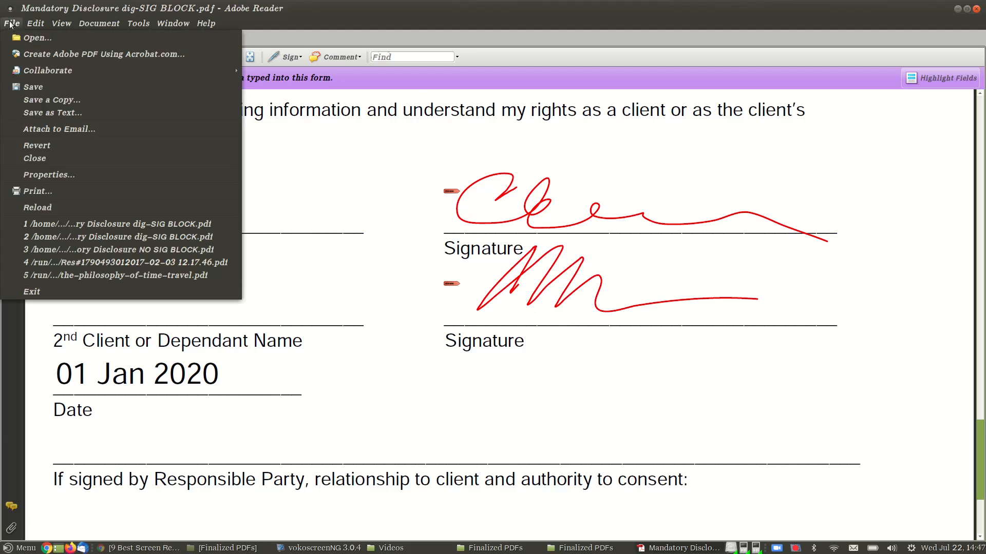
pyautogui.click(51, 99)
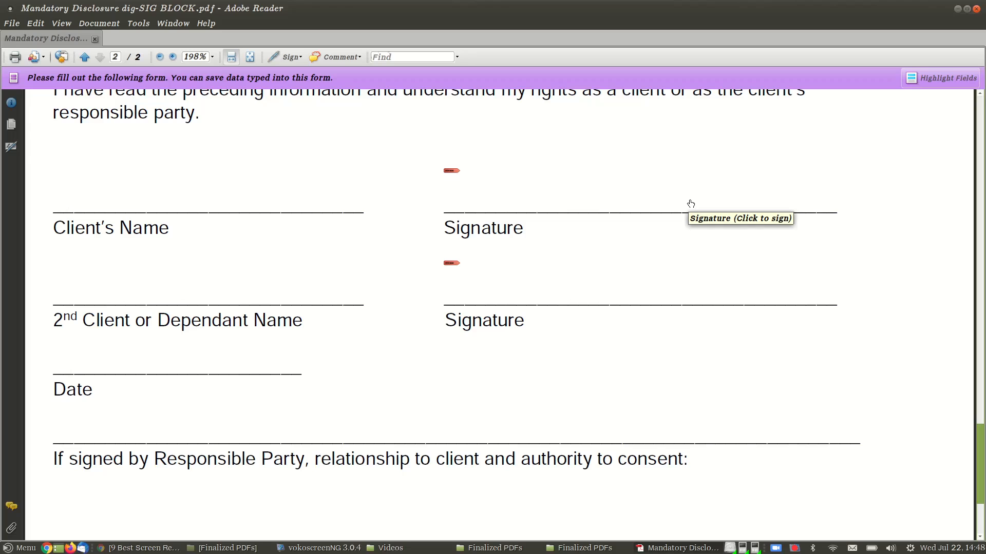
pyautogui.click(229, 208)
pyautogui.write('J')
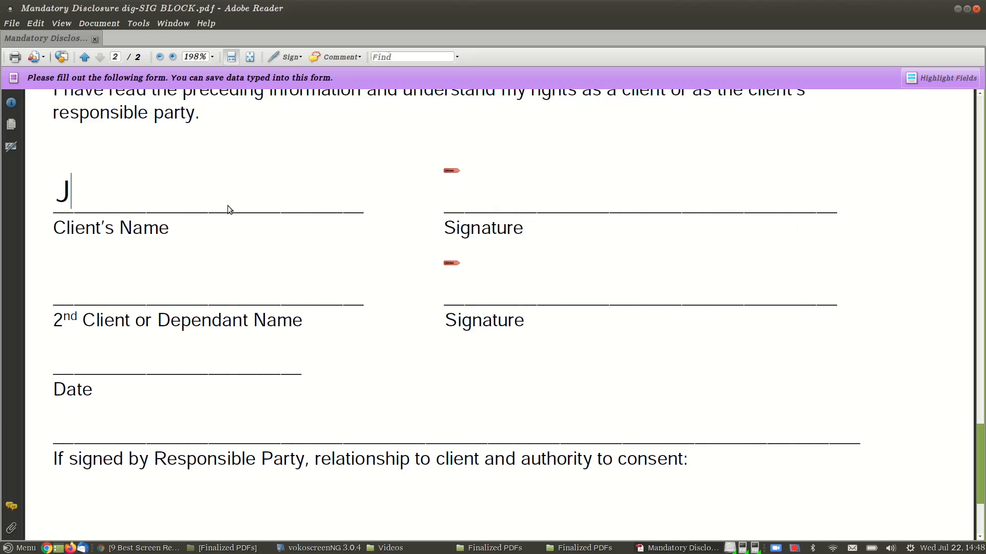
pyautogui.write('ohn Smith')
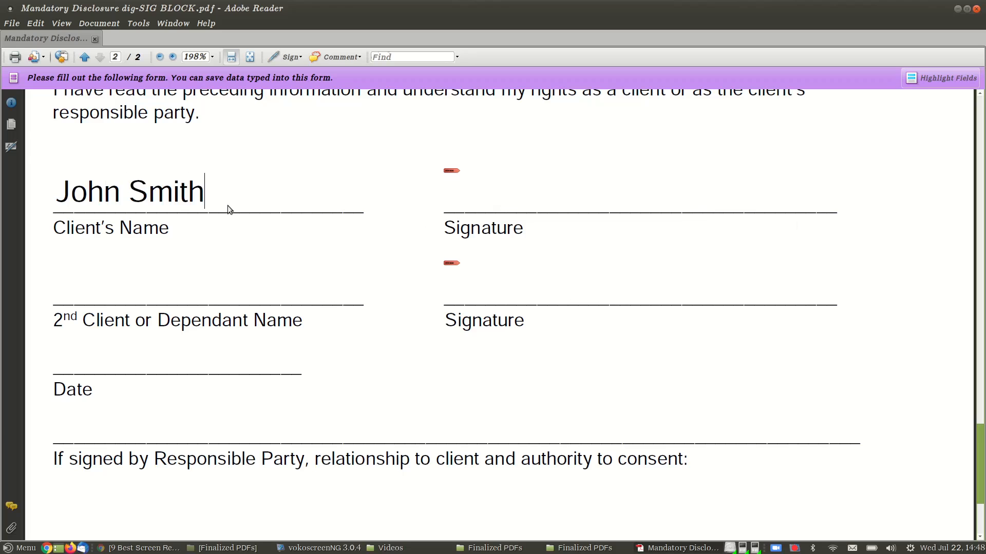
pyautogui.click(67, 377)
pyautogui.write('01 Jan 2020')
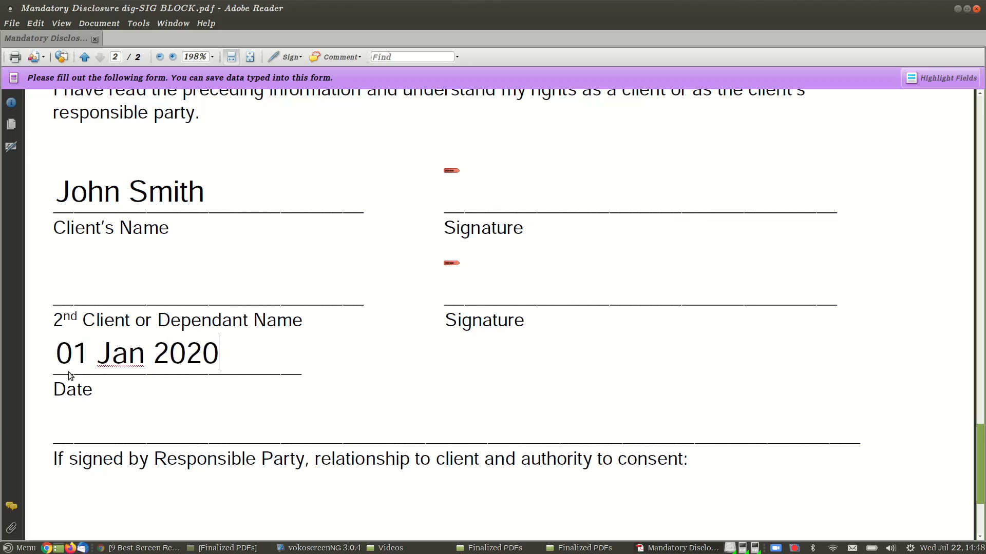
# Step: Choose New ID from the Sign As list for the first Signature field
pyautogui.click(501, 197)
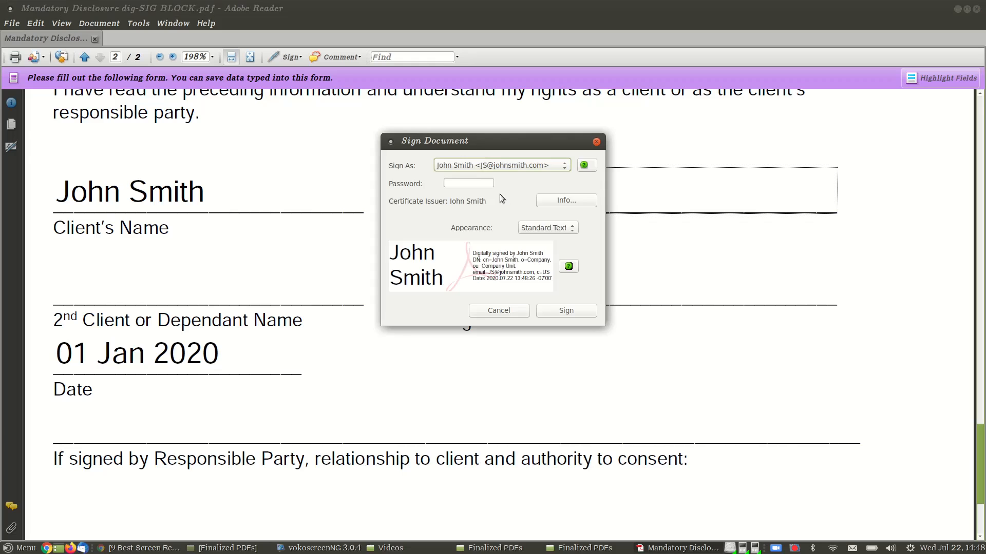
pyautogui.click(565, 164)
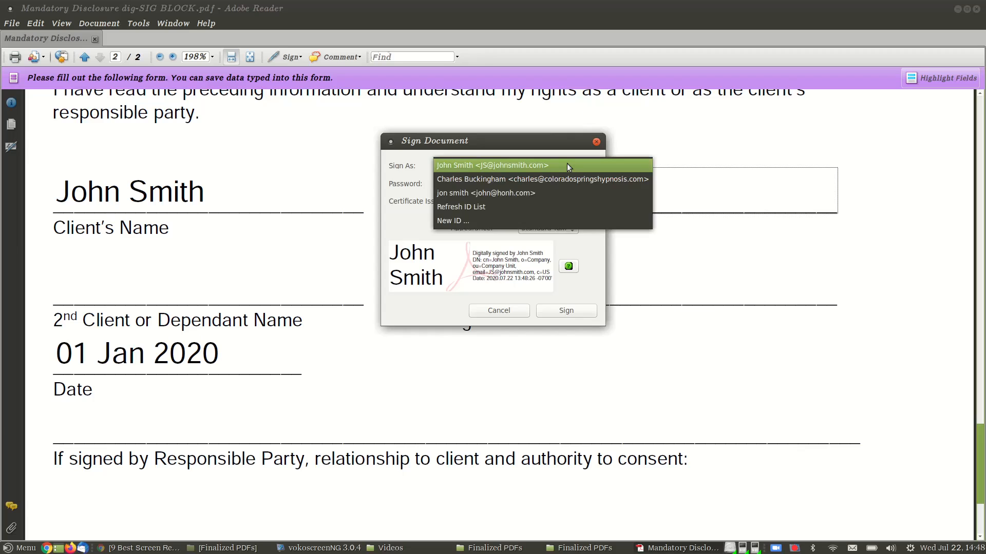
pyautogui.click(500, 221)
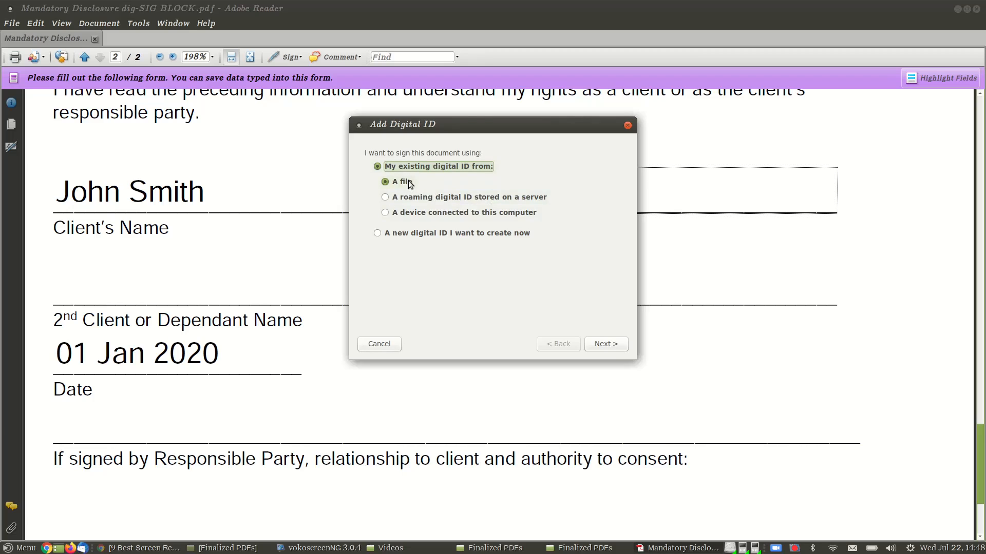
# Step: Create a new digital ID with the client's name, organisation Widgets R Us and e-mail address
pyautogui.click(410, 235)
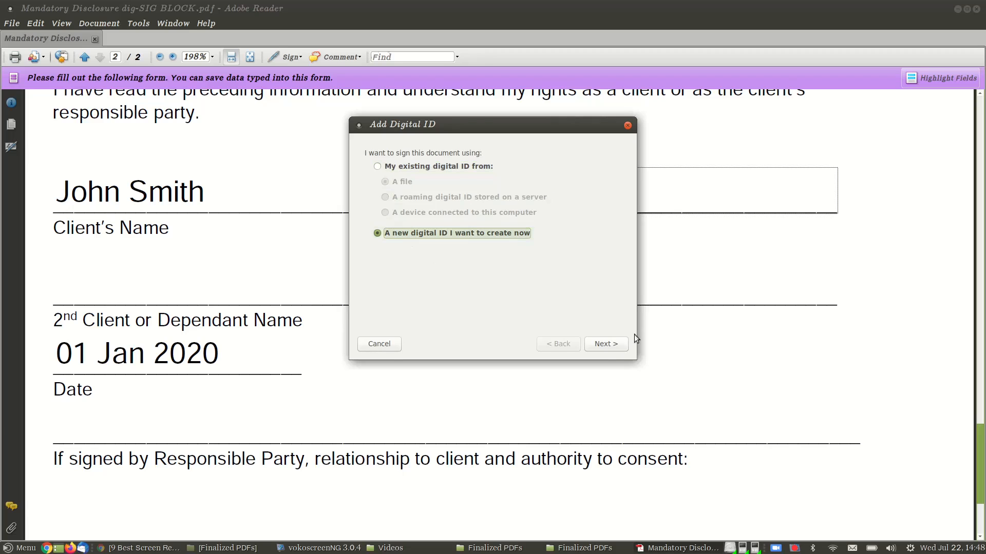
pyautogui.click(608, 345)
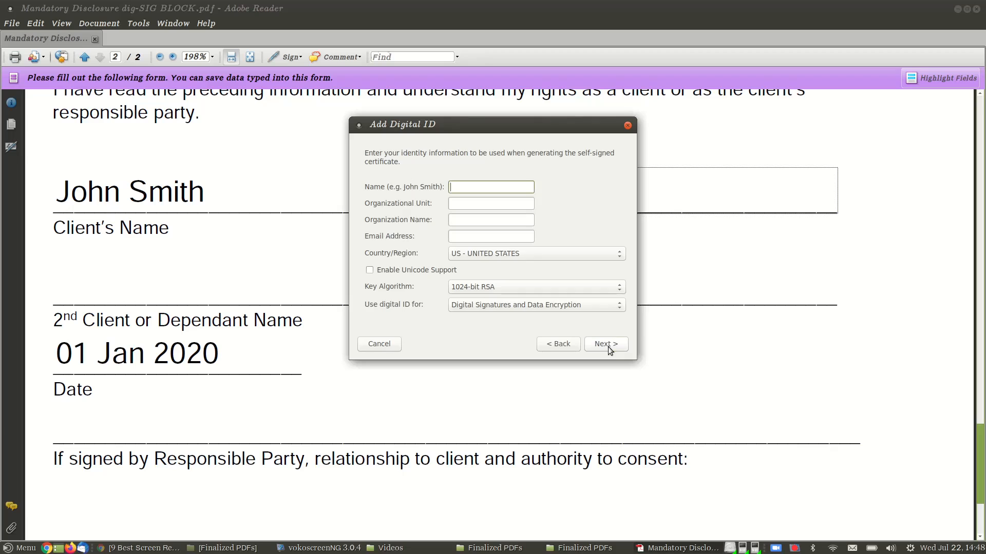
pyautogui.write('John')
pyautogui.press('Tab')
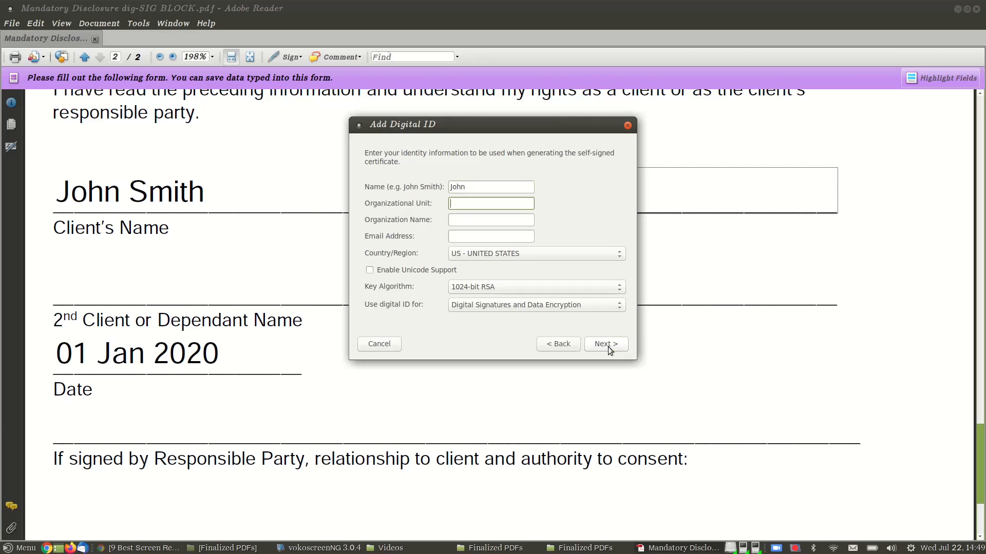
pyautogui.click(497, 186)
pyautogui.write('Smith')
pyautogui.click(520, 205)
pyautogui.press('Tab')
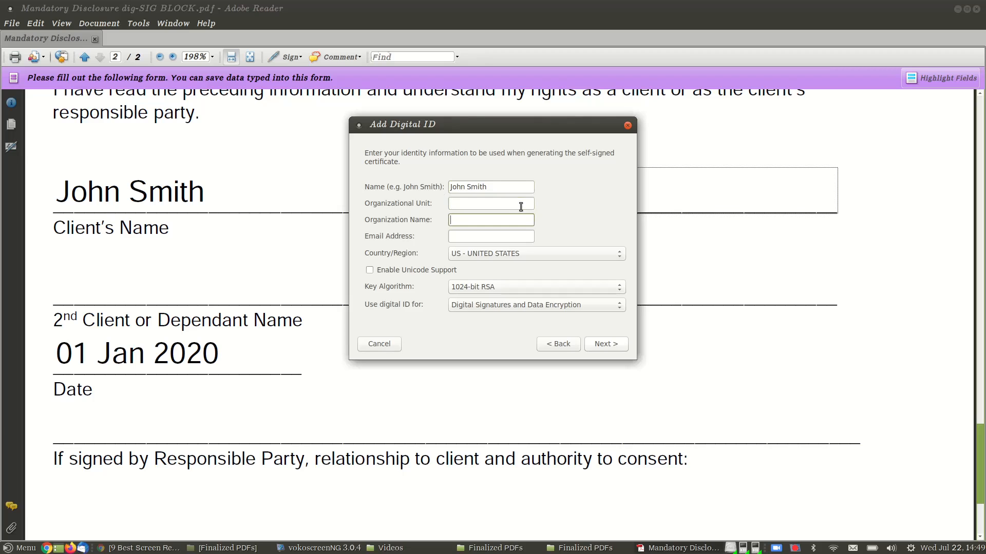
pyautogui.write('Widgets R Us')
pyautogui.click(517, 236)
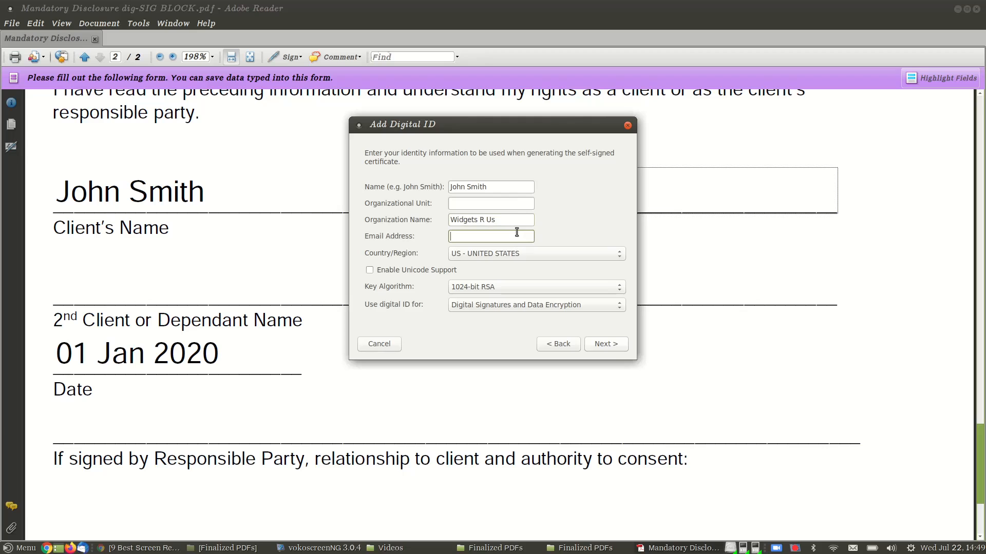
# Step: Set and confirm the new digital ID's password and finish creating it
pyautogui.click(613, 344)
pyautogui.click(451, 262)
pyautogui.write('********')
pyautogui.click(440, 292)
pyautogui.write('********')
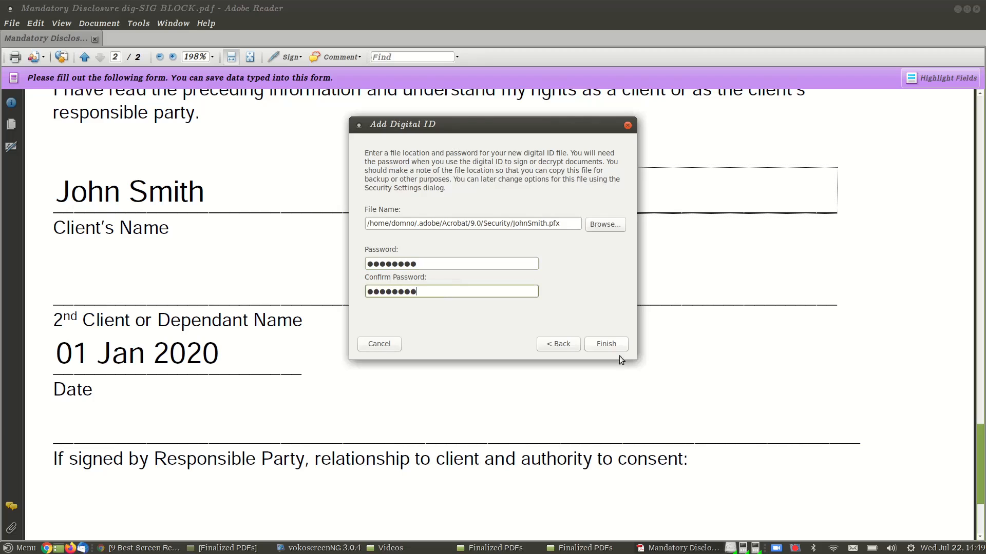
pyautogui.click(615, 343)
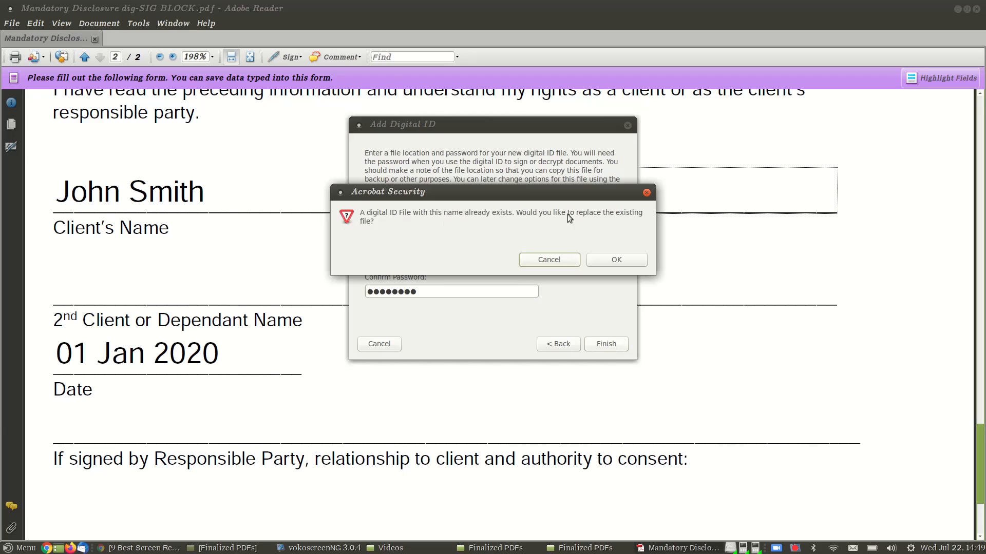
# Step: Replace the existing ID file and sign the first Signature field using the ID password
pyautogui.click(621, 258)
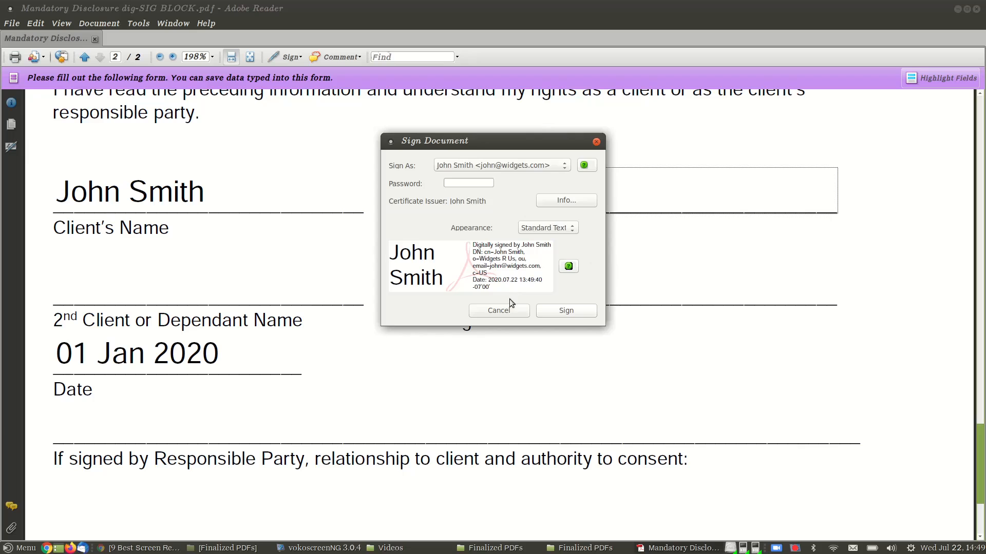
pyautogui.click(469, 183)
pyautogui.write('********')
pyautogui.click(577, 310)
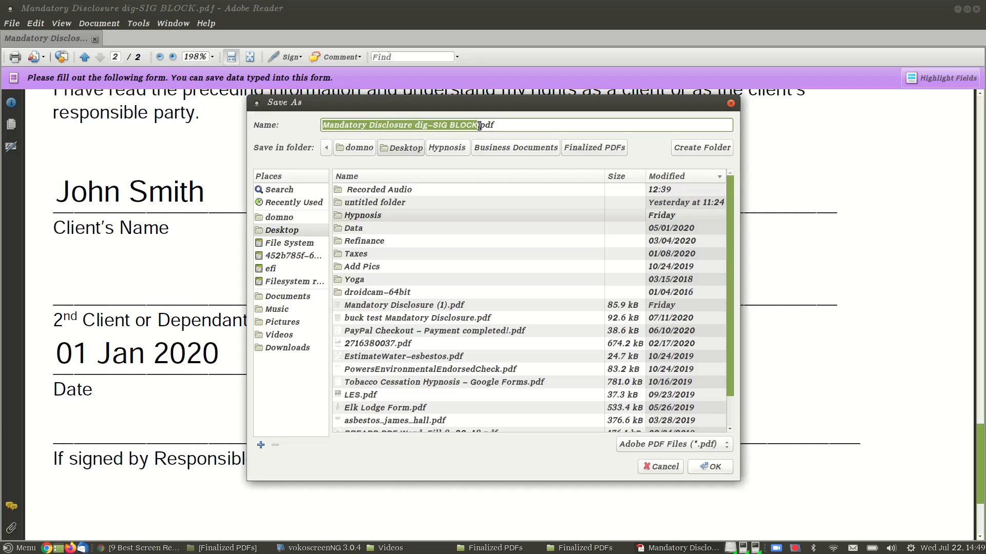
# Step: Save the signed form as Mandatory Disclosure Example.pdf and select the 2nd Client name field
pyautogui.moveTo(478, 125); pyautogui.dragTo(415, 126)
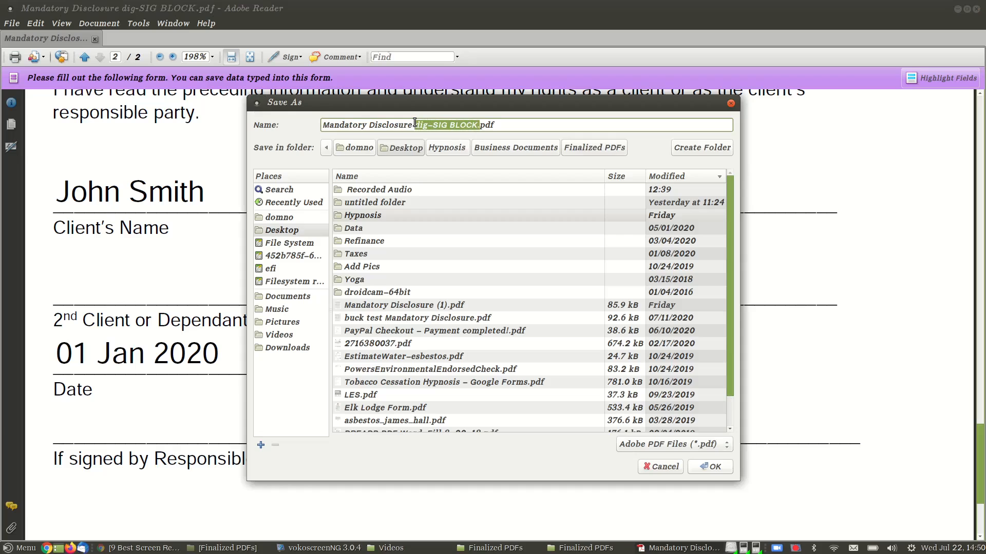
pyautogui.write('Example')
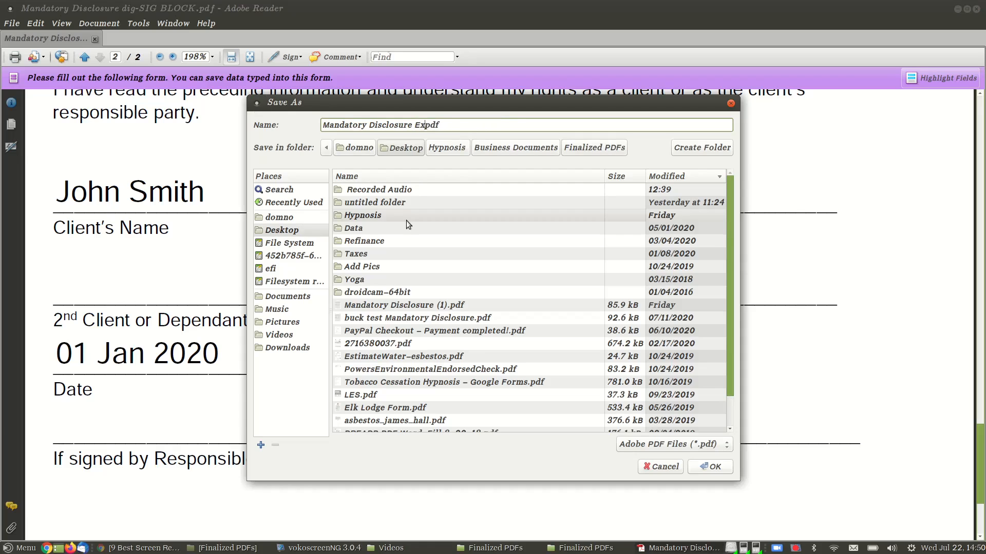
pyautogui.write('.')
pyautogui.click(713, 465)
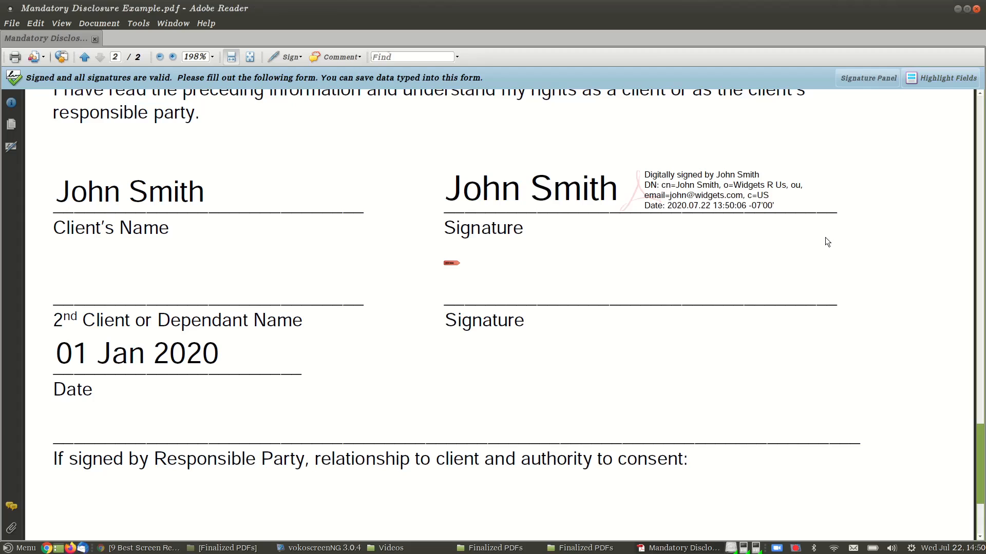
pyautogui.click(153, 294)
# Step: Enter the second client's name and start a new ID for the second Signature field
pyautogui.write('Jane ')
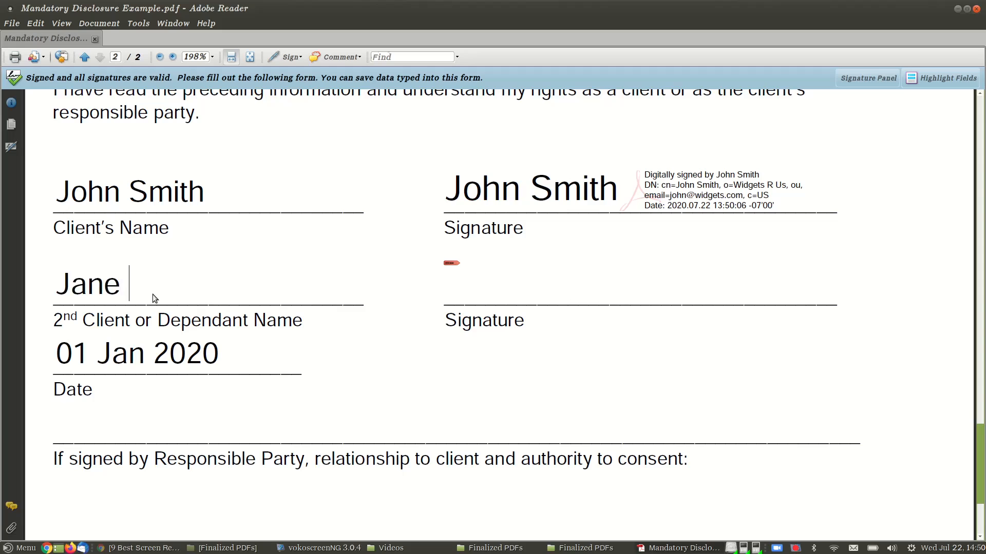
pyautogui.write('Smith')
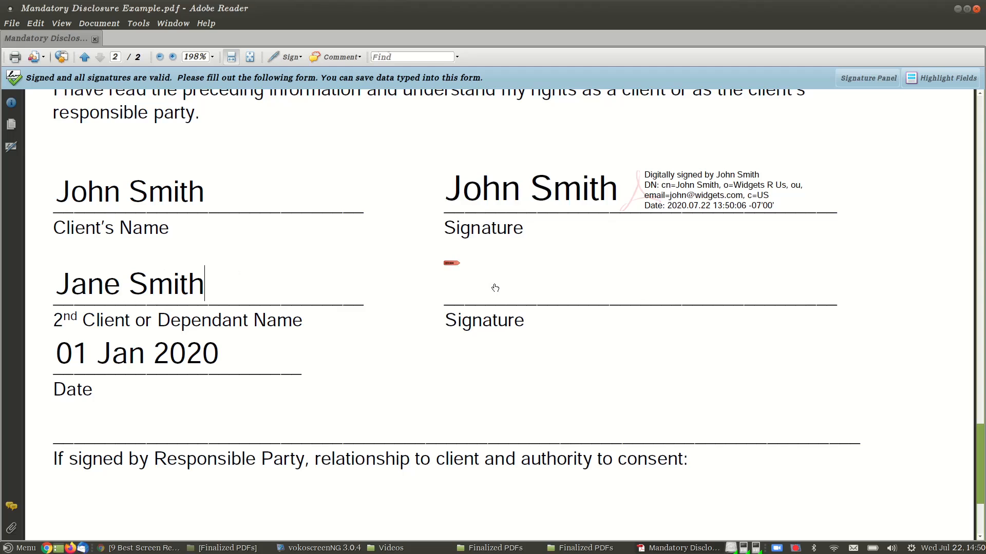
pyautogui.click(494, 285)
pyautogui.click(570, 158)
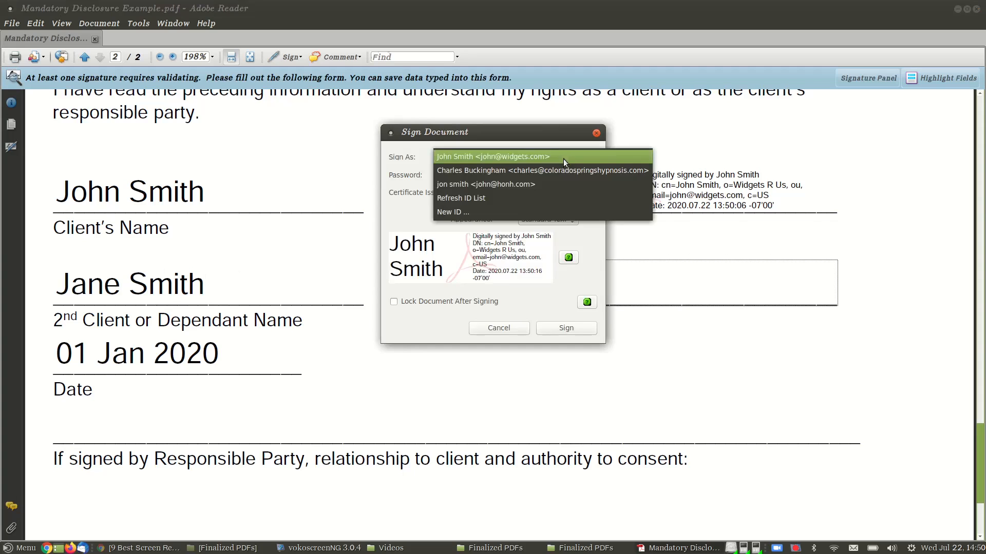
pyautogui.click(546, 210)
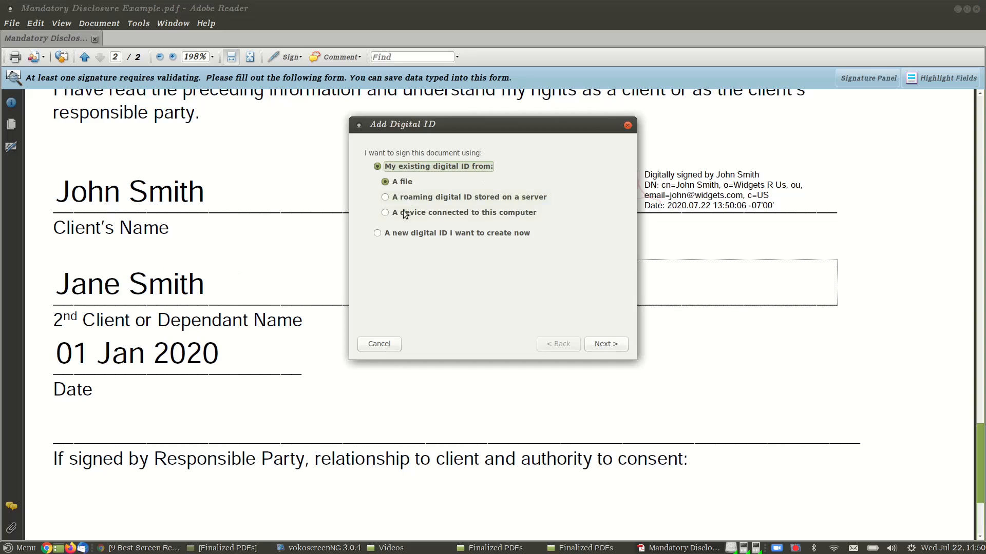
# Step: Create a new digital ID with the second client's name and e-mail address
pyautogui.click(402, 233)
pyautogui.click(605, 344)
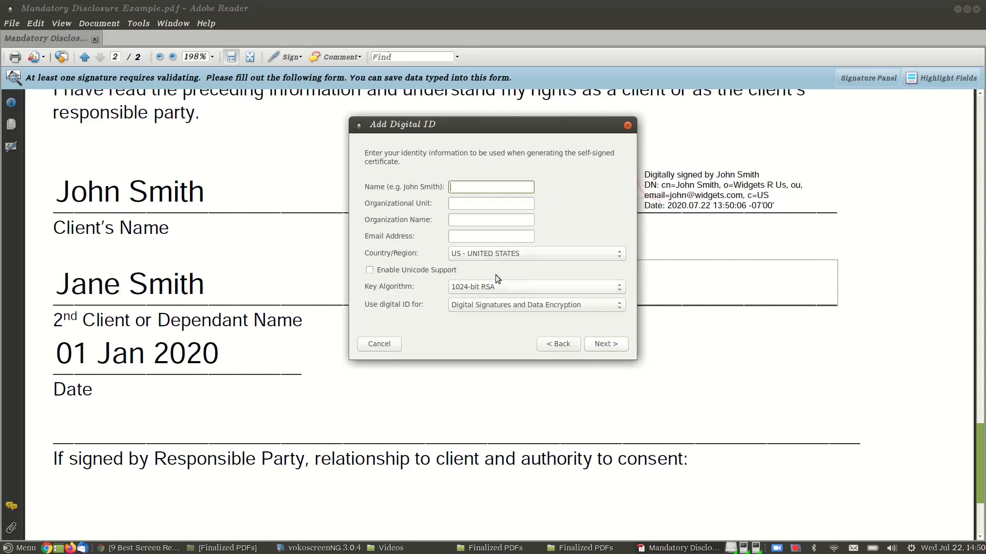
pyautogui.write('Jane Smith')
pyautogui.click(481, 234)
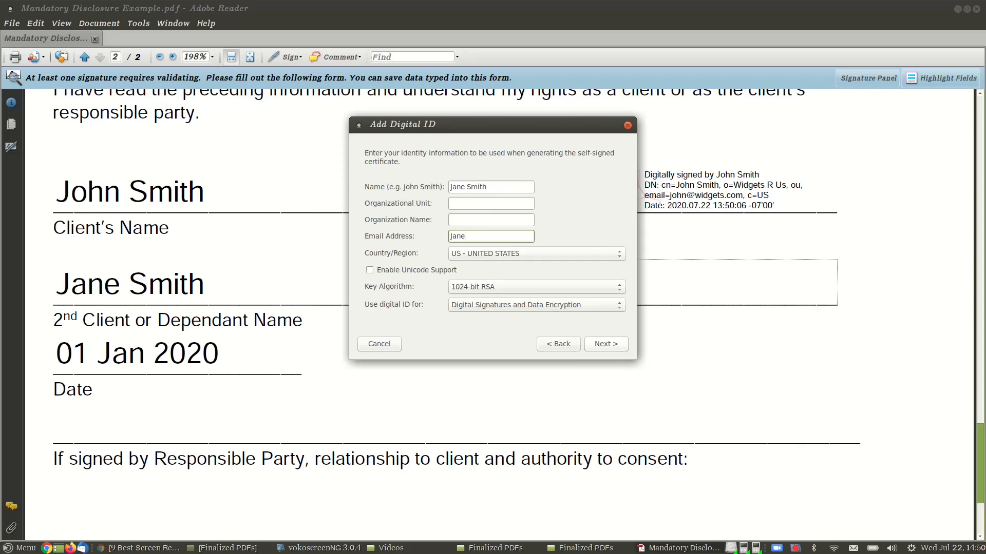
# Step: Set and confirm the new ID's password, finish it, and enter the password to sign
pyautogui.click(605, 343)
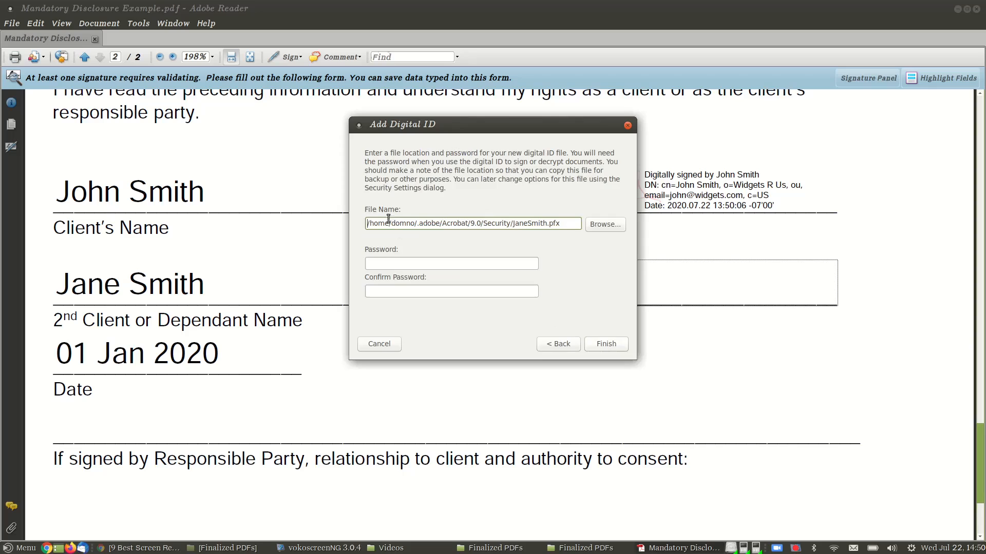
pyautogui.click(387, 261)
pyautogui.write('********')
pyautogui.click(396, 291)
pyautogui.write('********')
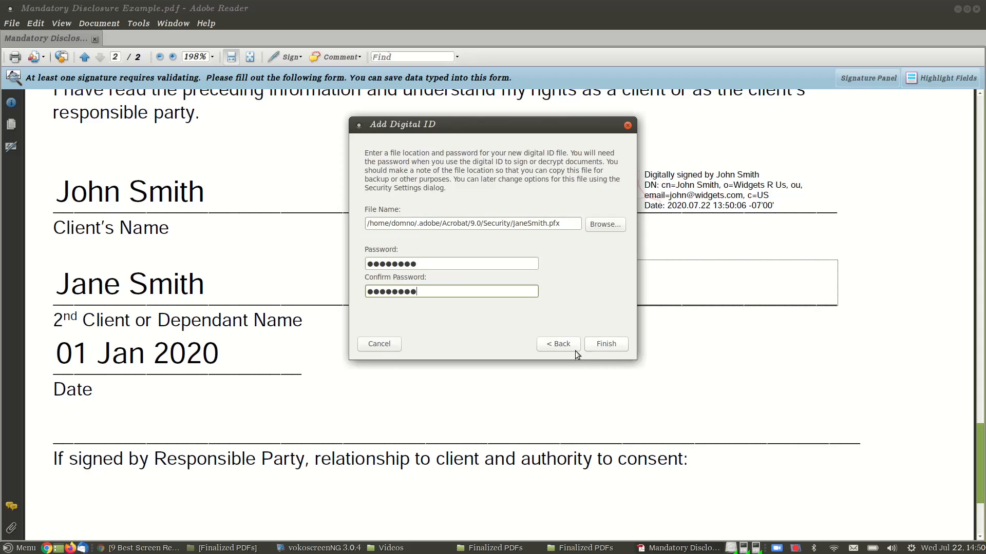
pyautogui.click(606, 344)
pyautogui.click(462, 174)
pyautogui.write('********')
# Step: Apply the second digital signature and overwrite Mandatory Disclosure Example.pdf under its existing name
pyautogui.click(568, 329)
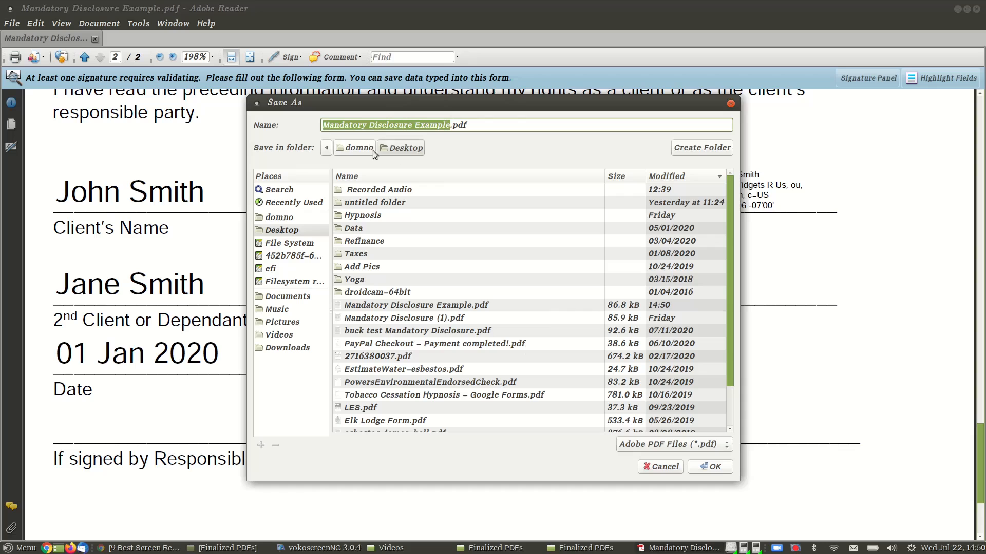
pyautogui.click(713, 468)
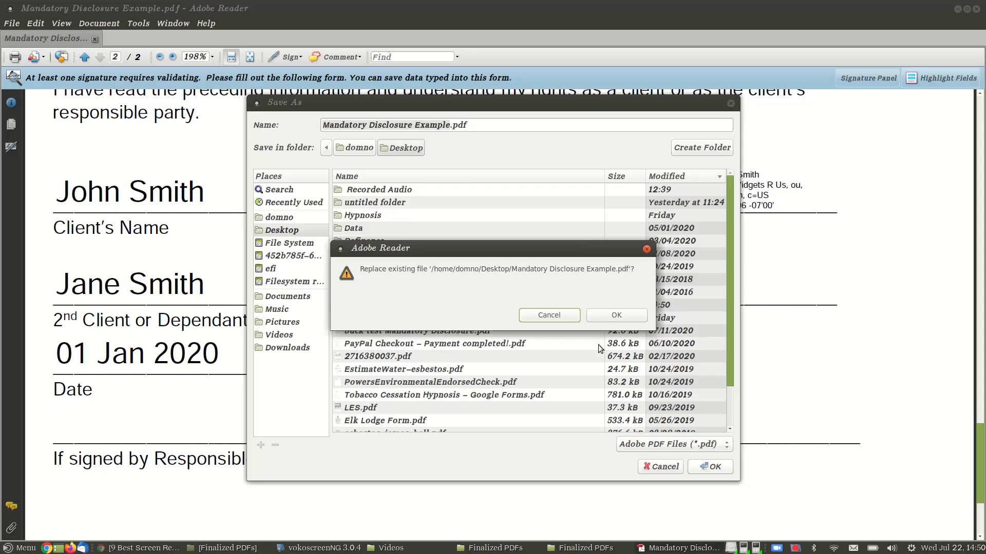
pyautogui.click(618, 316)
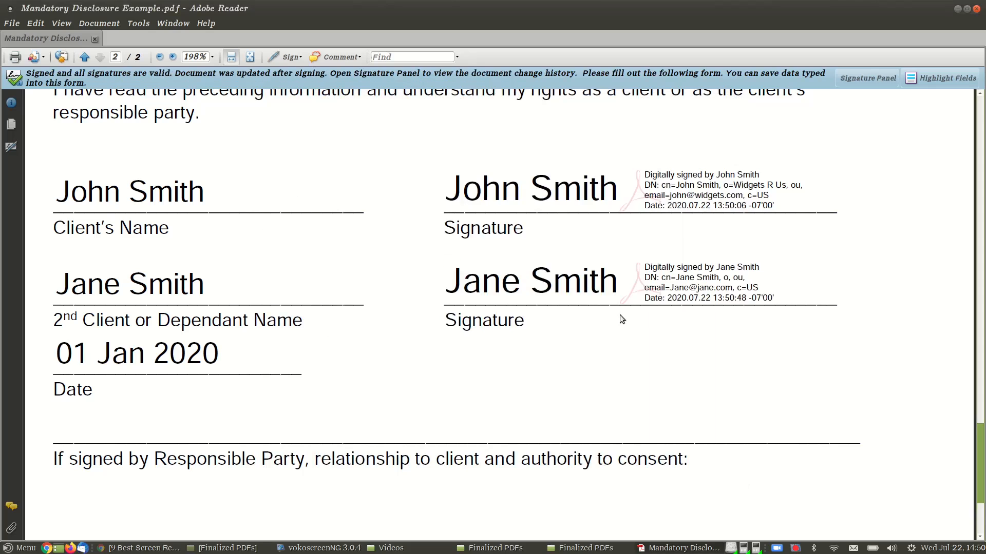